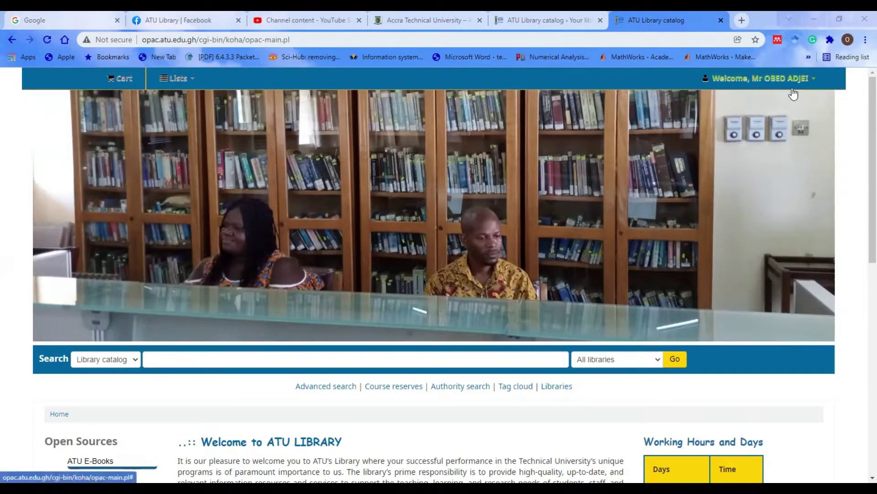
Glance at the account summary tab, then return to the catalog home page.
{"action": "left_click", "coordinate": [395, 363]}
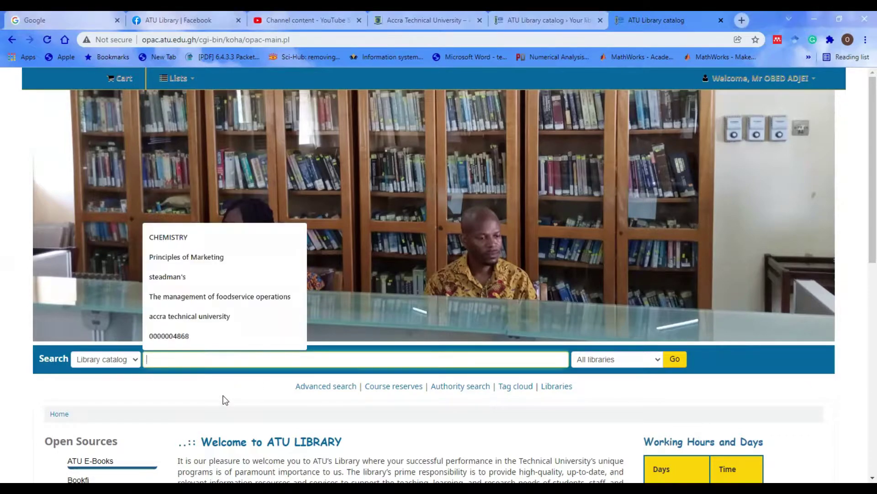
{"action": "left_click", "coordinate": [225, 399]}
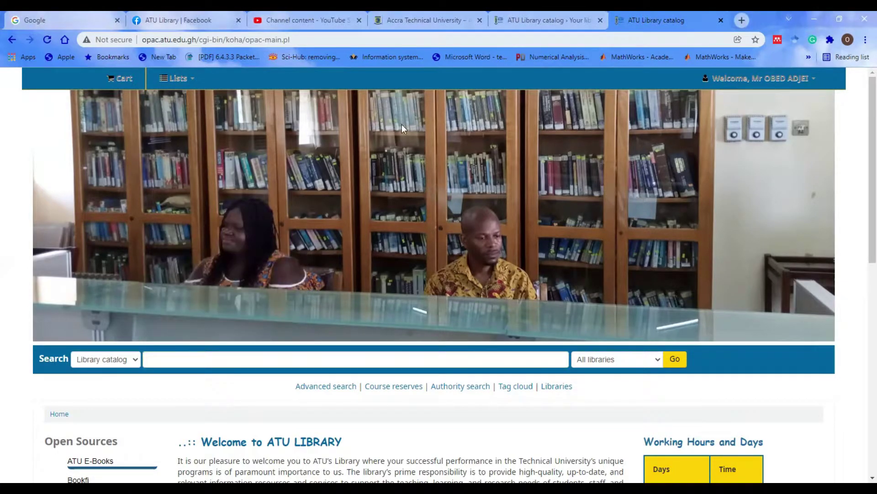
{"action": "key", "text": "ctrl+Page_Up"}
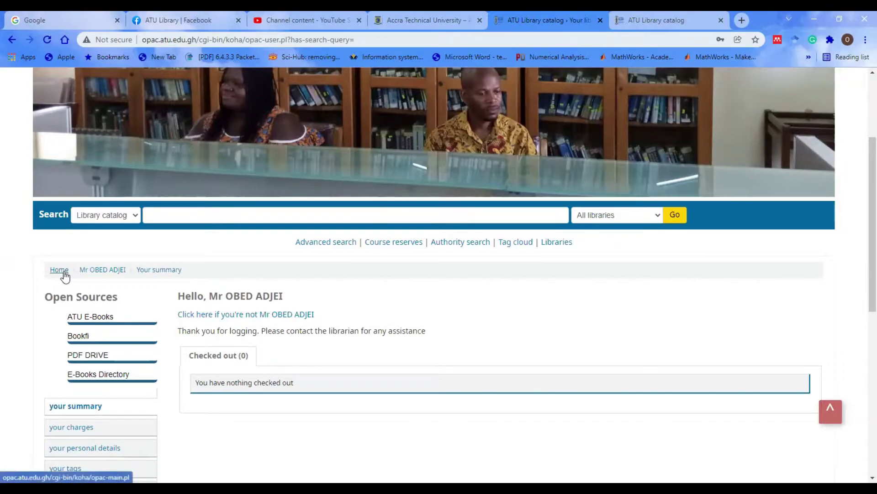
{"action": "key", "text": "ctrl+Page_Down"}
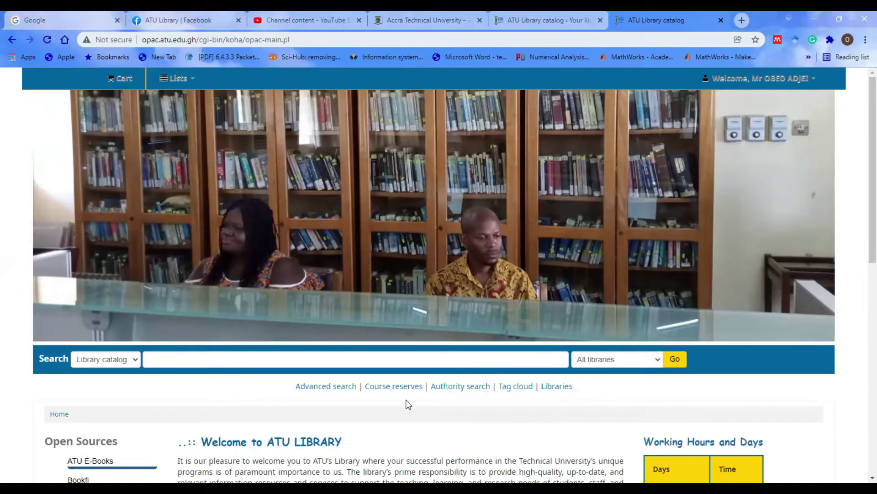
{"action": "scroll", "coordinate": [407, 402], "scroll_direction": "down", "scroll_amount": 7}
{"action": "scroll", "coordinate": [449, 349], "scroll_direction": "up", "scroll_amount": 4}
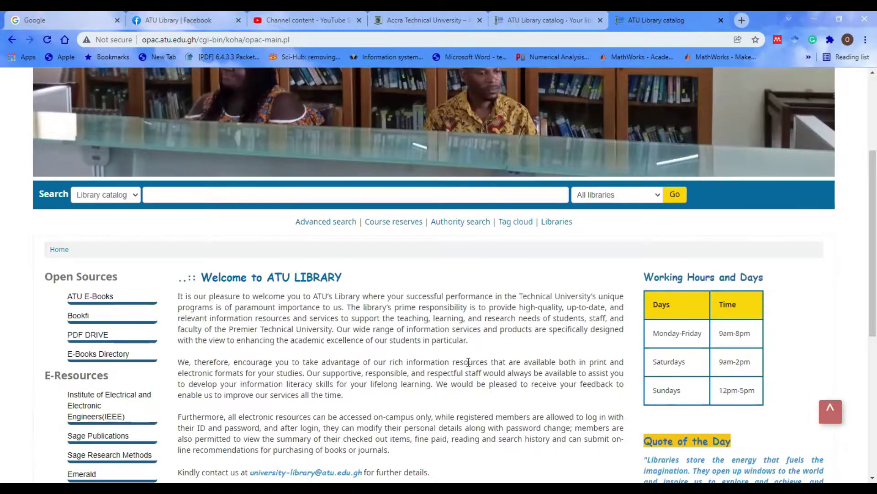
{"action": "scroll", "coordinate": [457, 356], "scroll_direction": "up", "scroll_amount": 3}
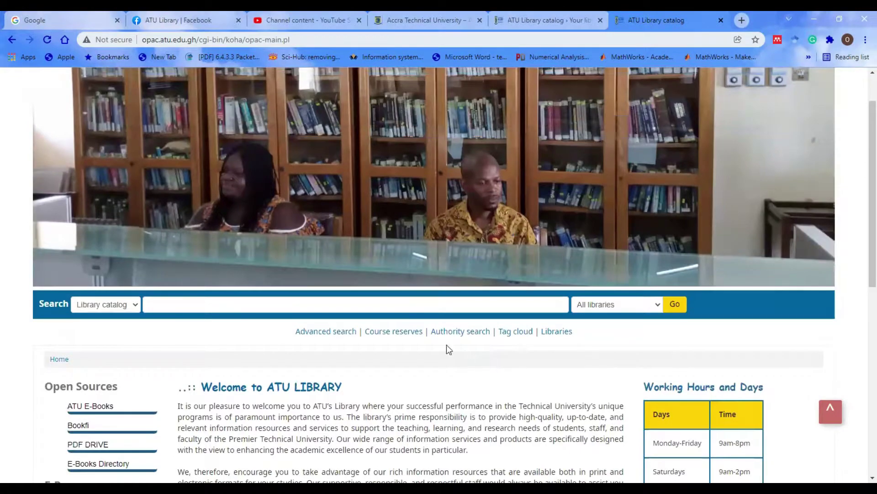
Search the catalog for 'Principles of Marketing', returning 21 results.
{"action": "left_click", "coordinate": [425, 306]}
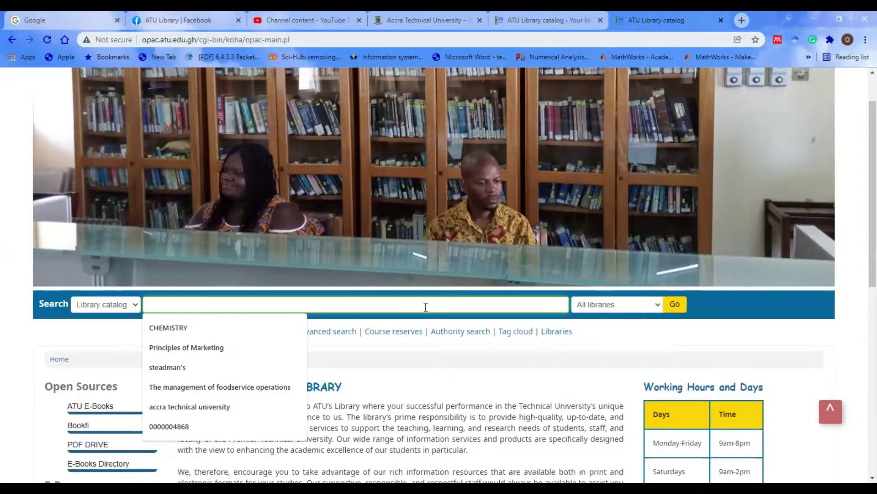
{"action": "left_click", "coordinate": [226, 350]}
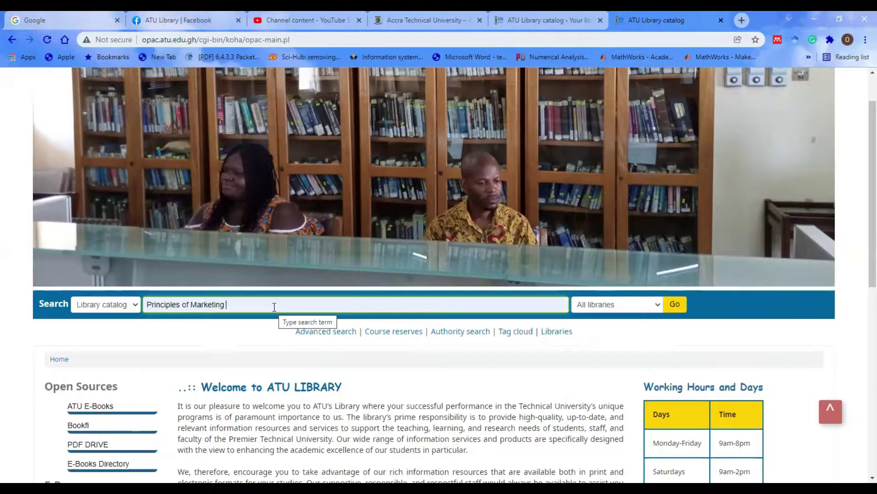
{"action": "left_click", "coordinate": [675, 306]}
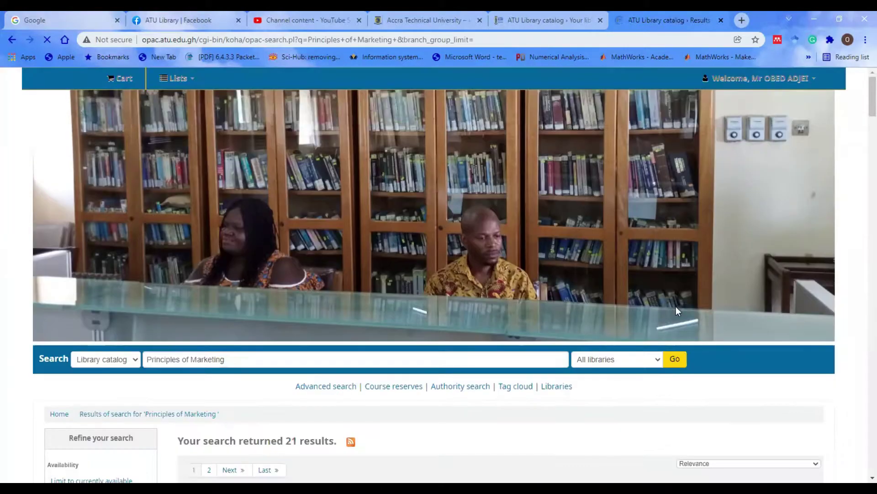
Scroll the results down to item 7, Principles of marketing 17th edition (Pearson, 2018).
{"action": "scroll", "coordinate": [556, 342], "scroll_direction": "down", "scroll_amount": 7}
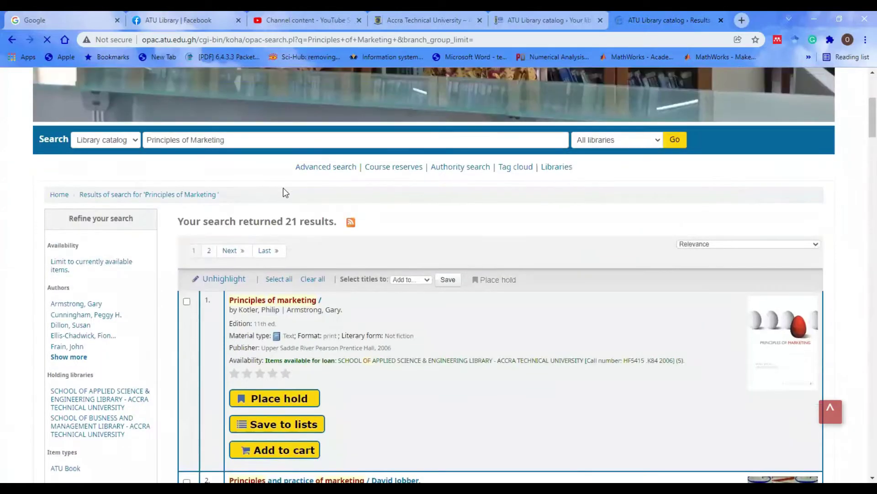
{"action": "scroll", "coordinate": [583, 359], "scroll_direction": "down", "scroll_amount": 10}
{"action": "scroll", "coordinate": [583, 358], "scroll_direction": "down", "scroll_amount": 12}
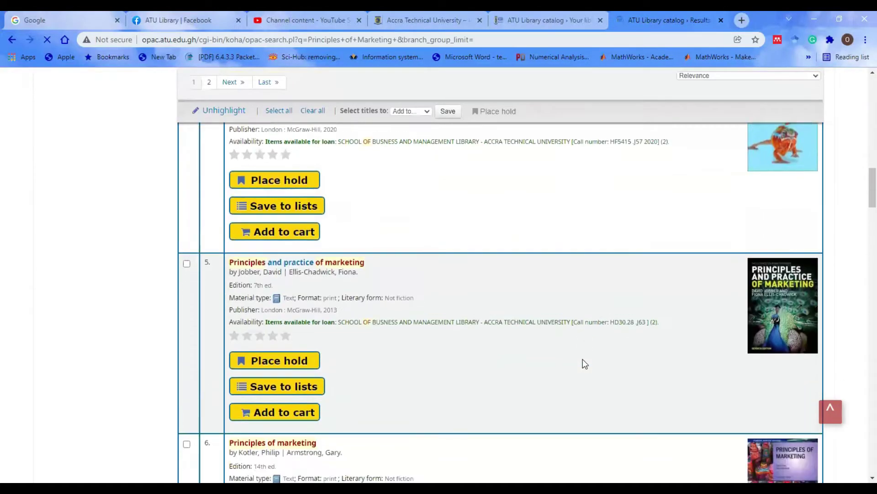
{"action": "scroll", "coordinate": [583, 364], "scroll_direction": "down", "scroll_amount": 4}
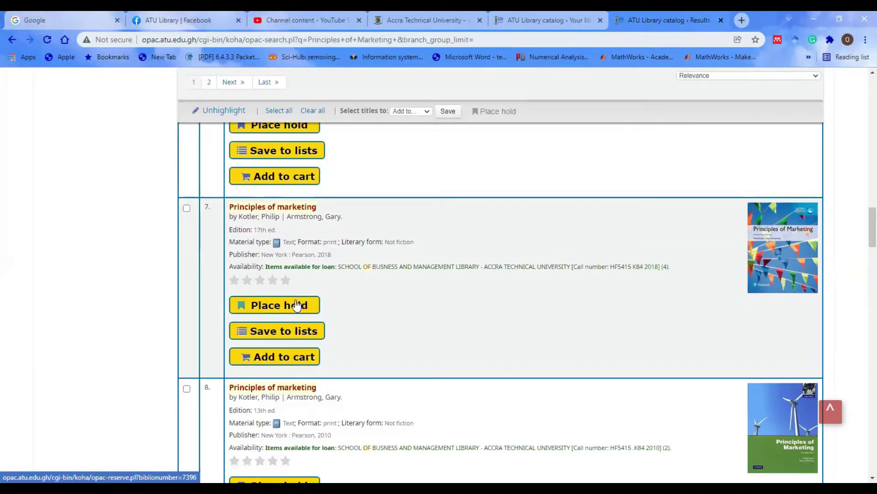
{"action": "left_click", "coordinate": [296, 305]}
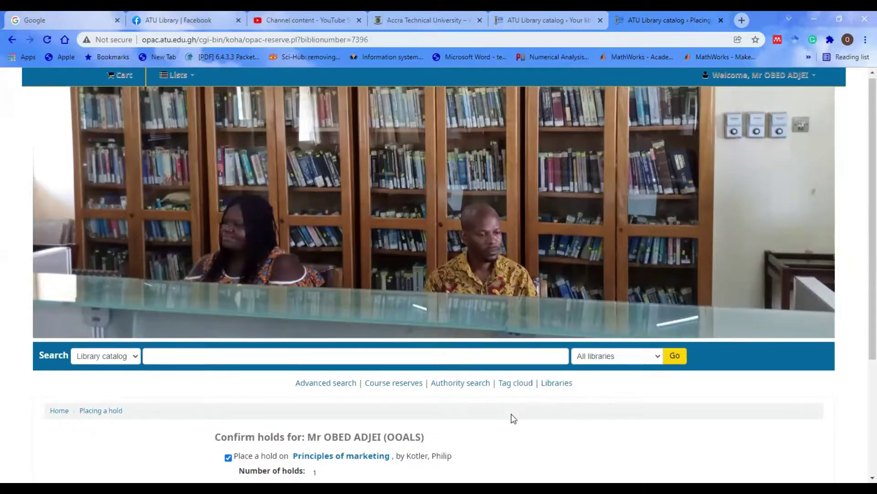
{"action": "scroll", "coordinate": [511, 413], "scroll_direction": "down", "scroll_amount": 2}
{"action": "scroll", "coordinate": [512, 417], "scroll_direction": "down", "scroll_amount": 1}
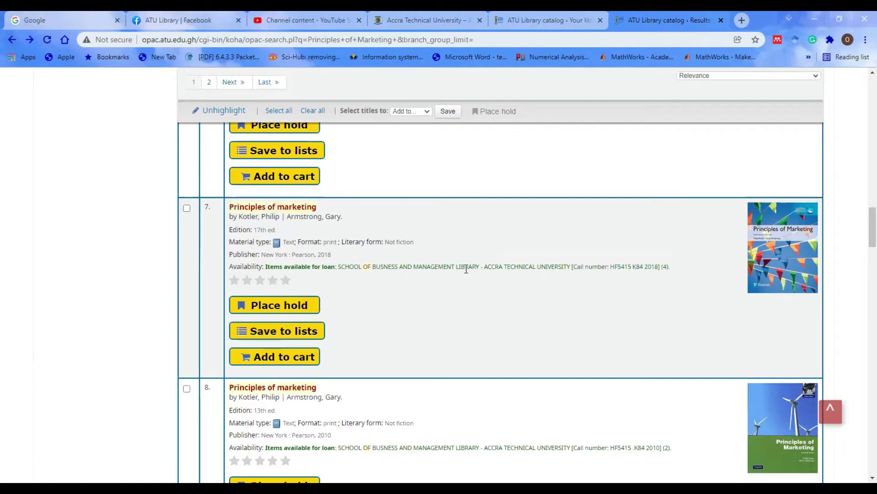
Start a hold on result 7 with pickup at the School of Business library.
{"action": "left_click", "coordinate": [277, 310]}
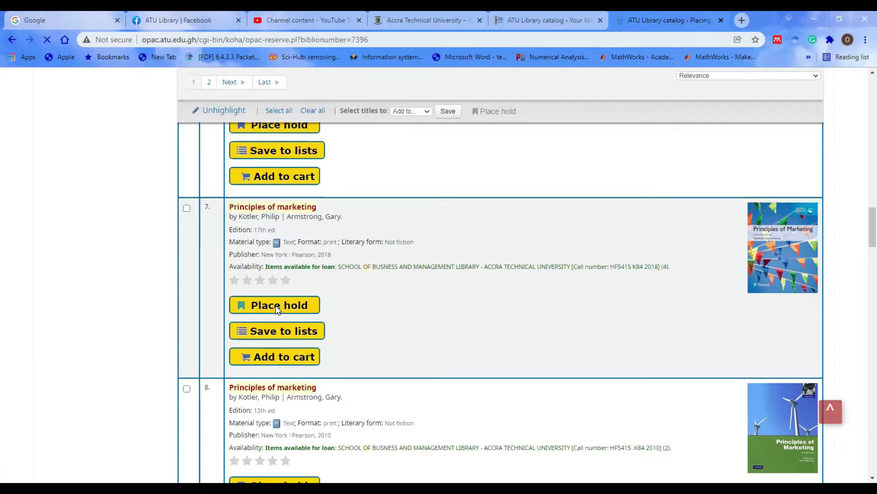
{"action": "scroll", "coordinate": [275, 310], "scroll_direction": "down", "scroll_amount": 2}
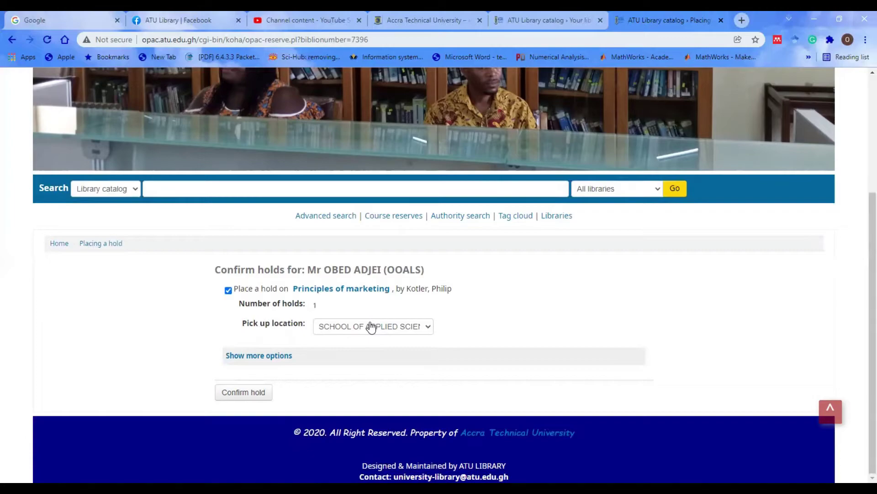
{"action": "left_click", "coordinate": [372, 327]}
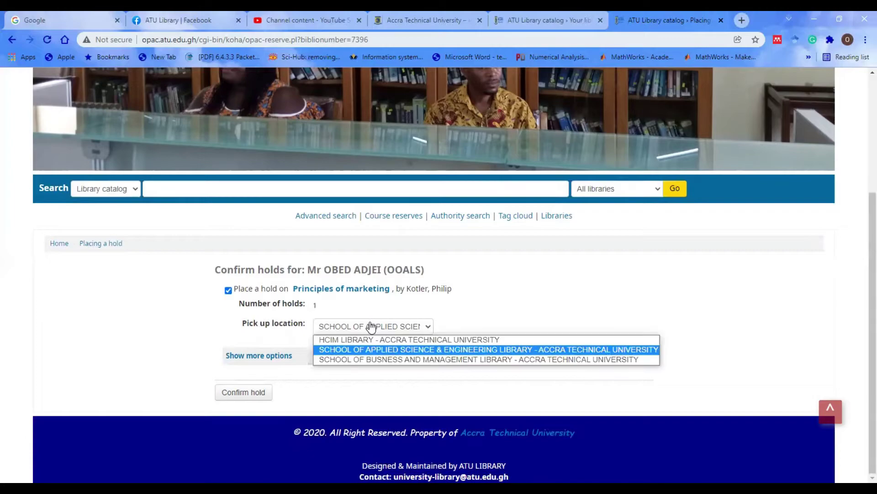
{"action": "left_click", "coordinate": [376, 360]}
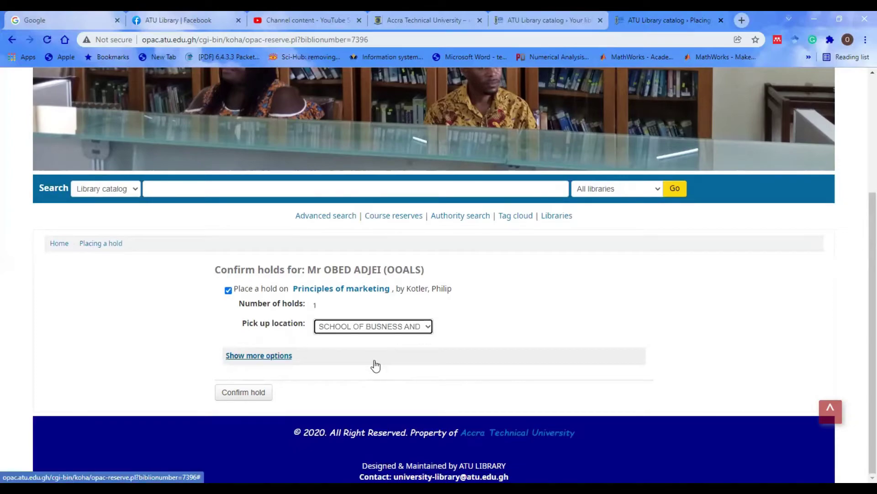
Expand more hold options, leaving expiry date blank and item type as Any item type.
{"action": "left_click", "coordinate": [288, 358]}
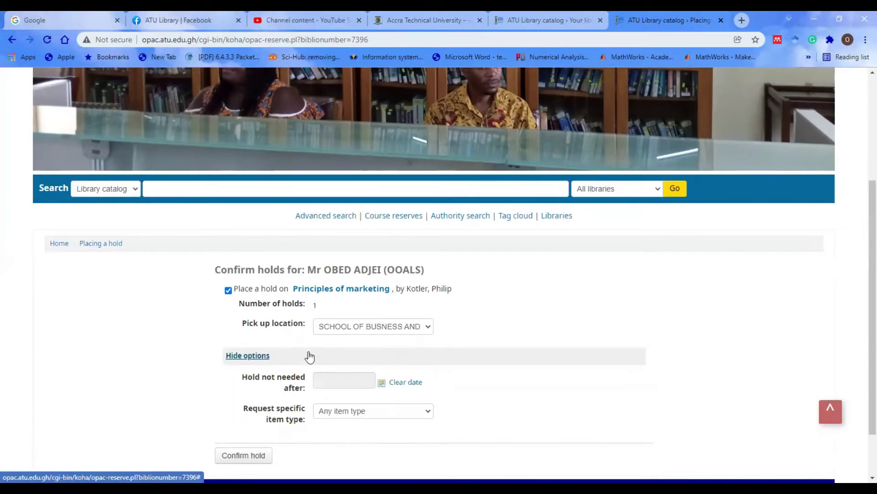
{"action": "scroll", "coordinate": [308, 357], "scroll_direction": "down", "scroll_amount": 1}
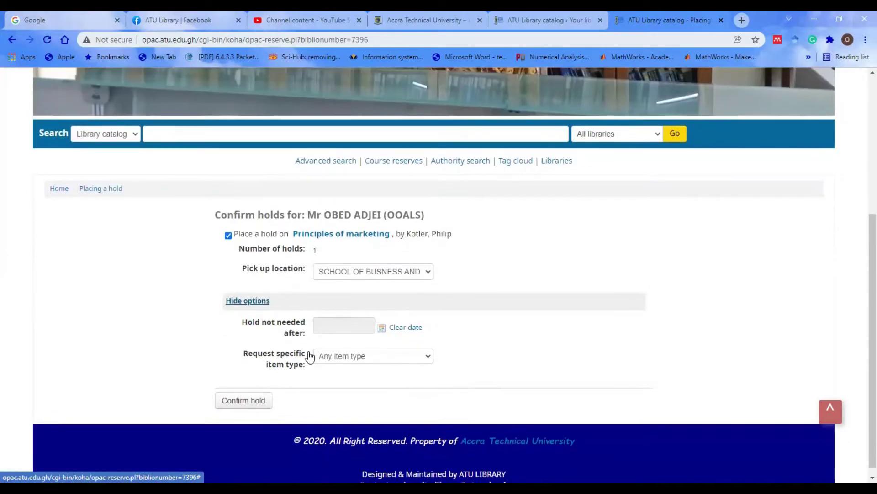
{"action": "left_click", "coordinate": [382, 327]}
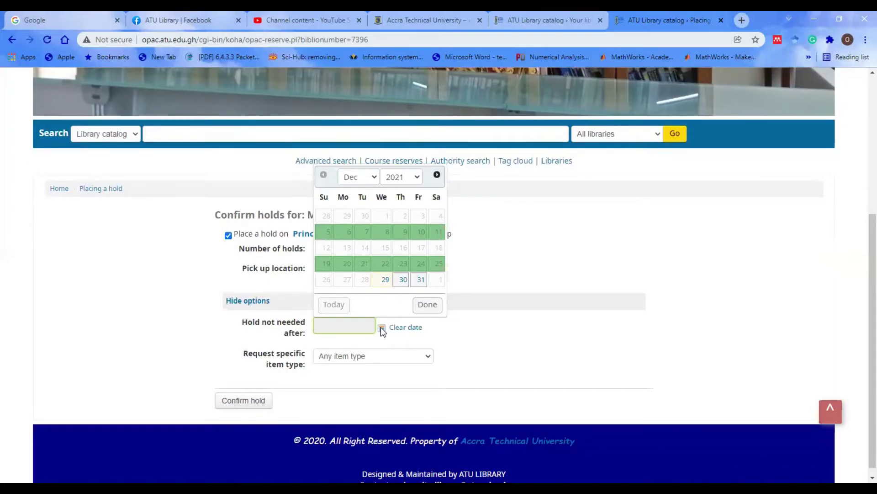
{"action": "left_click", "coordinate": [531, 255]}
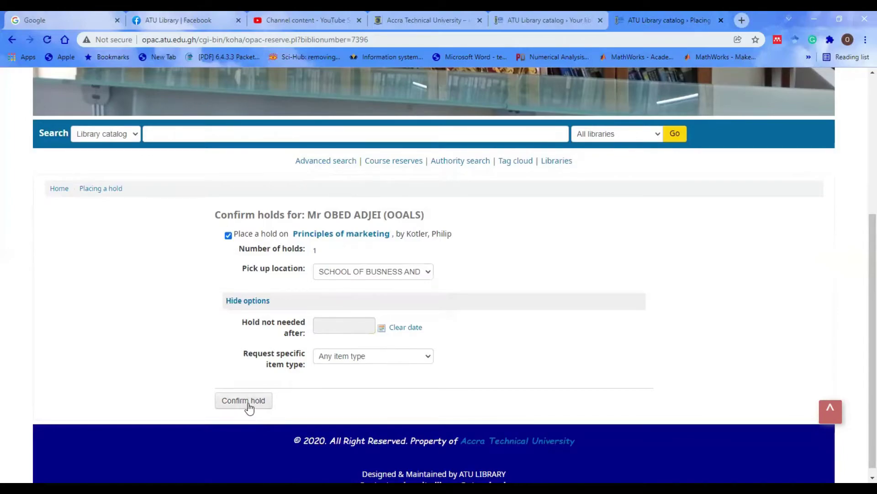
{"action": "left_click", "coordinate": [349, 362]}
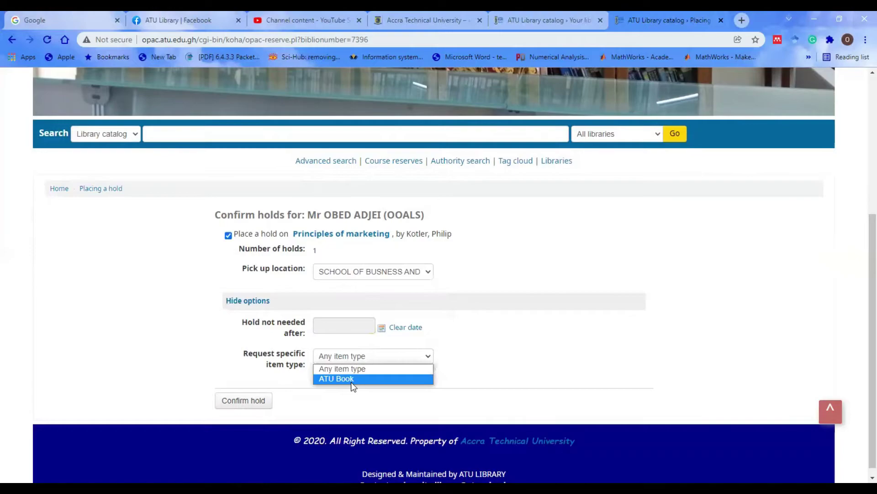
{"action": "left_click", "coordinate": [183, 361]}
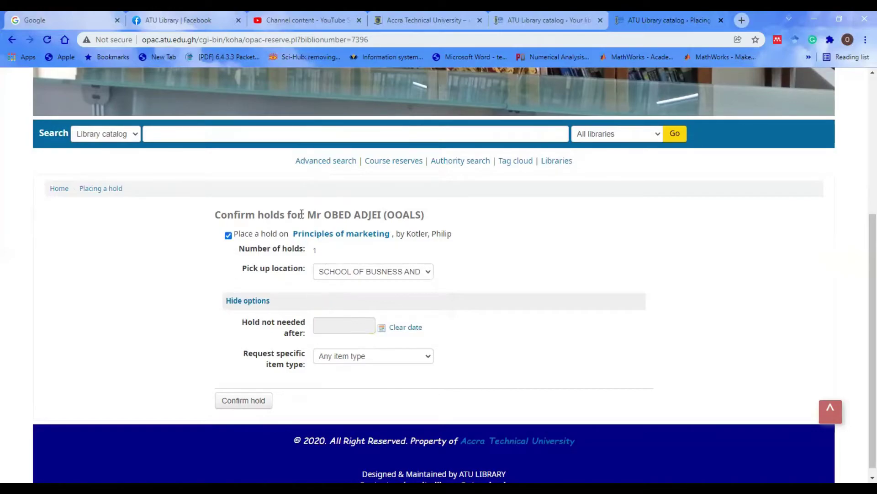
Confirm the hold on Principles of marketing.
{"action": "left_click", "coordinate": [240, 402]}
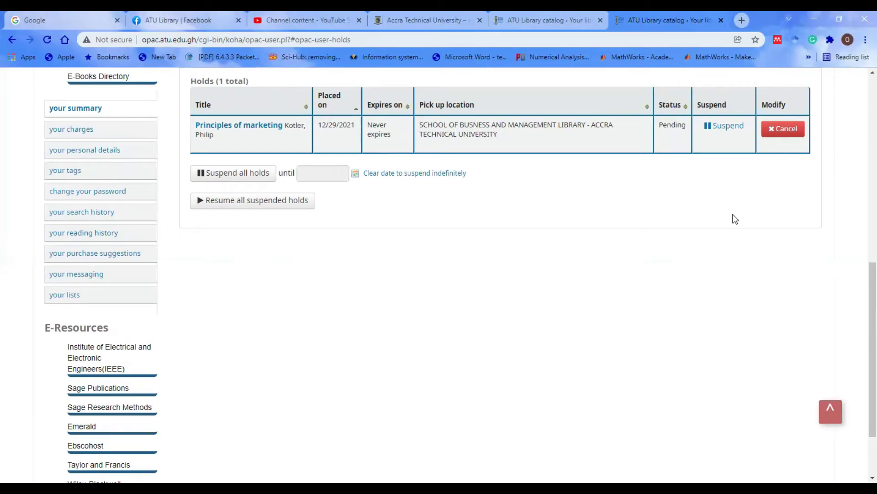
Cancel the Principles of marketing hold and confirm 'Yes, cancel hold'.
{"action": "left_click", "coordinate": [783, 132]}
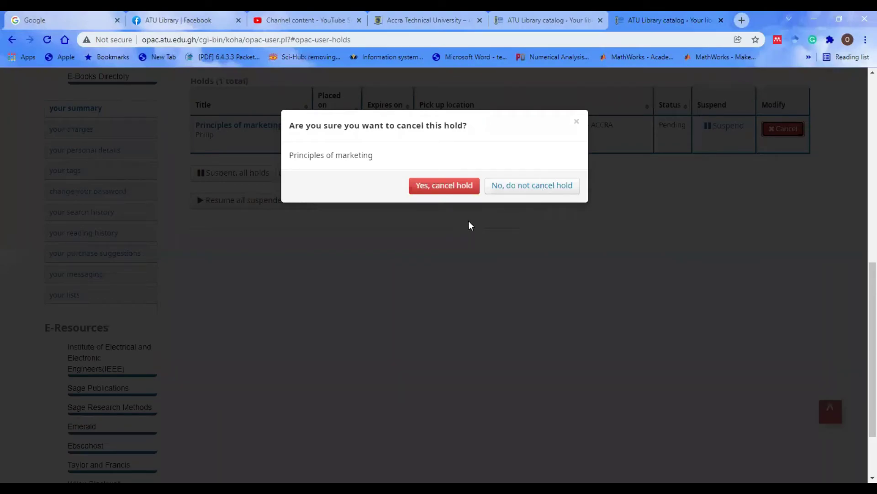
{"action": "left_click", "coordinate": [446, 187]}
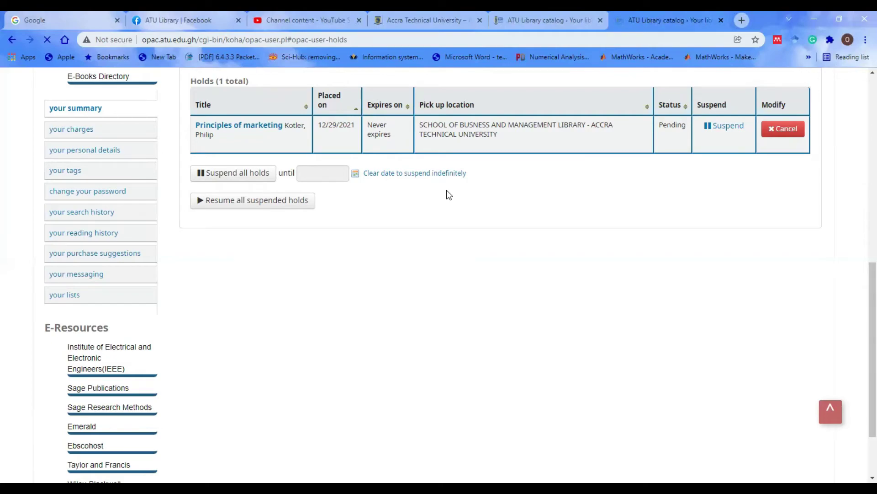
{"action": "scroll", "coordinate": [456, 264], "scroll_direction": "down", "scroll_amount": 6}
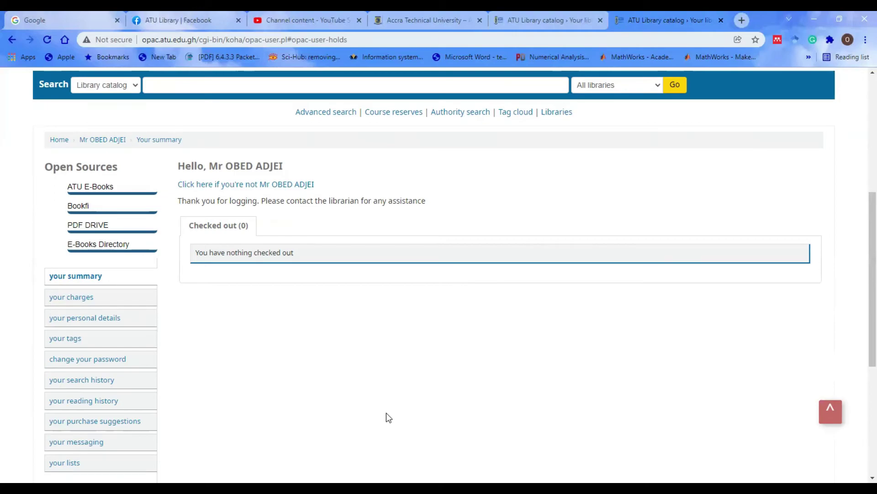
{"action": "scroll", "coordinate": [388, 417], "scroll_direction": "down", "scroll_amount": 1}
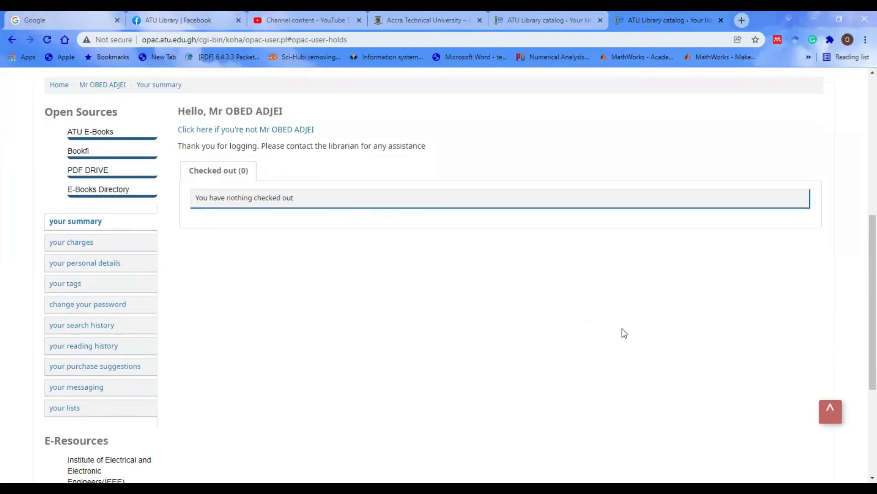